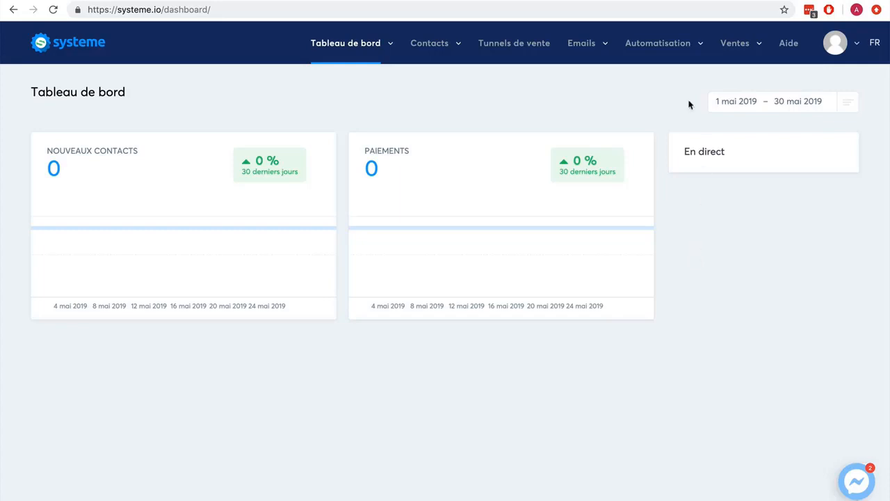
Step: Create and save a new course named "Formation en ligne" under Mes formations, keeping the default path and colour
mouse_move(745, 43)
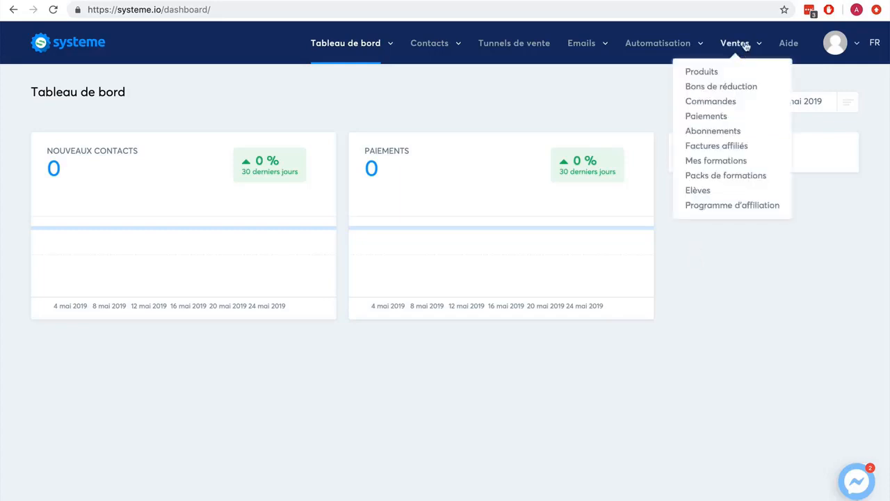
click(715, 166)
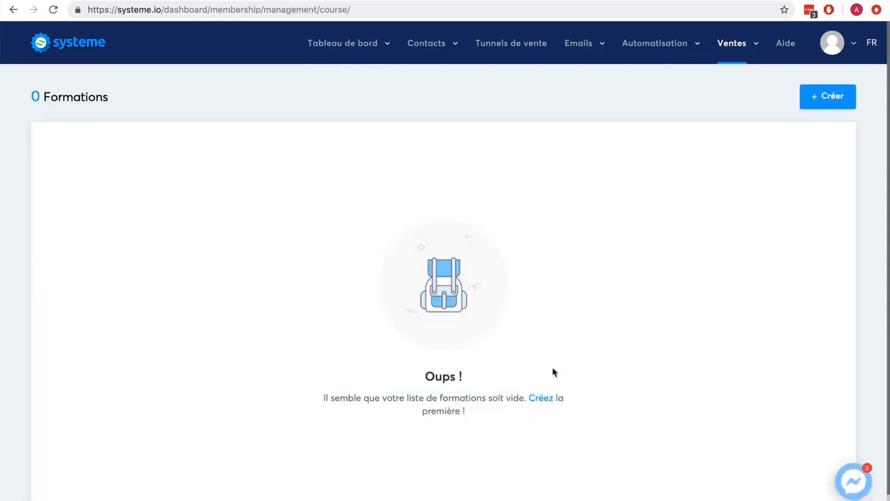
click(536, 400)
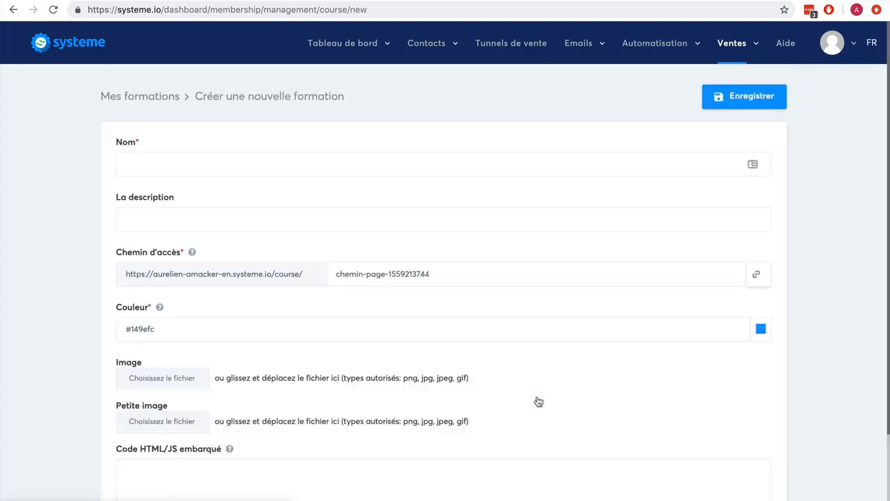
click(185, 168)
text(Formation en ligne)
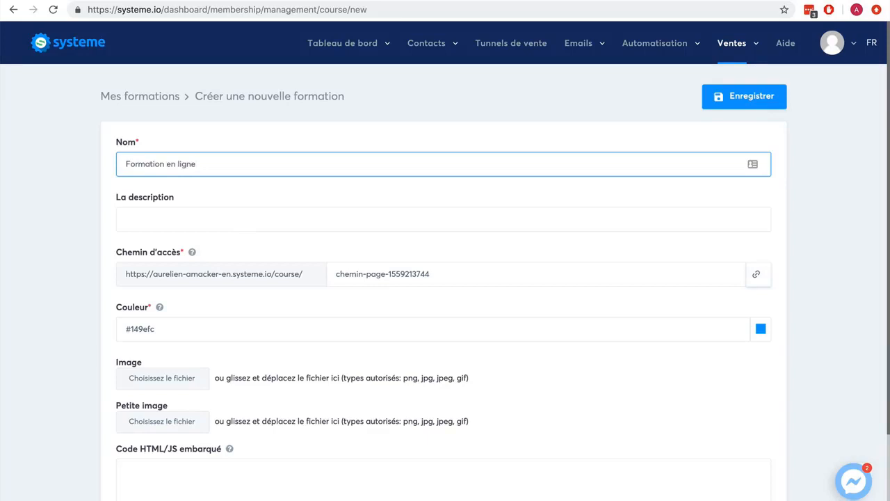
scroll(471, 360, down, 3)
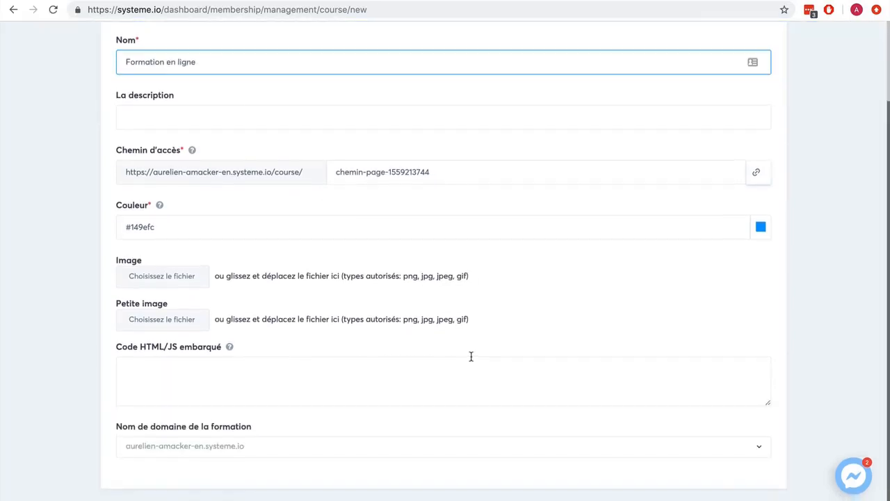
scroll(471, 358, up, 3)
scroll(672, 209, down, 2)
scroll(673, 211, up, 1)
scroll(673, 211, up, 1)
click(727, 98)
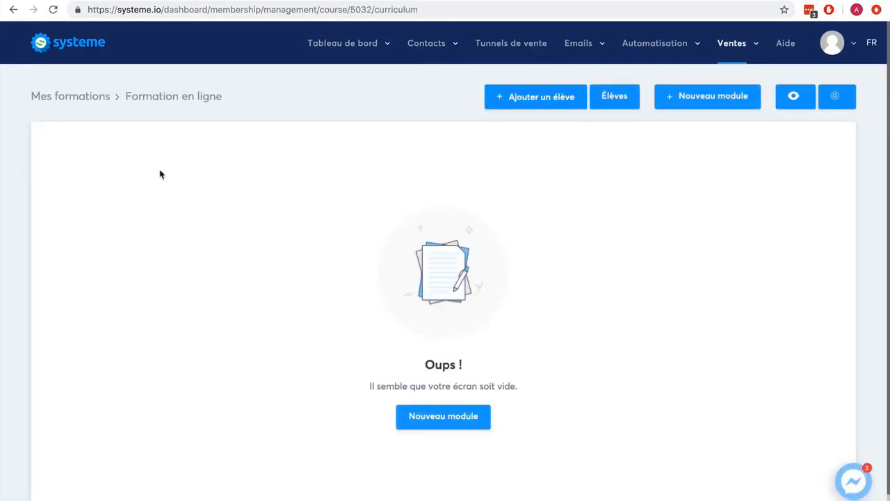
Step: Add a module named "Module 1" to the course, with its title shown to students
click(446, 419)
text(M)
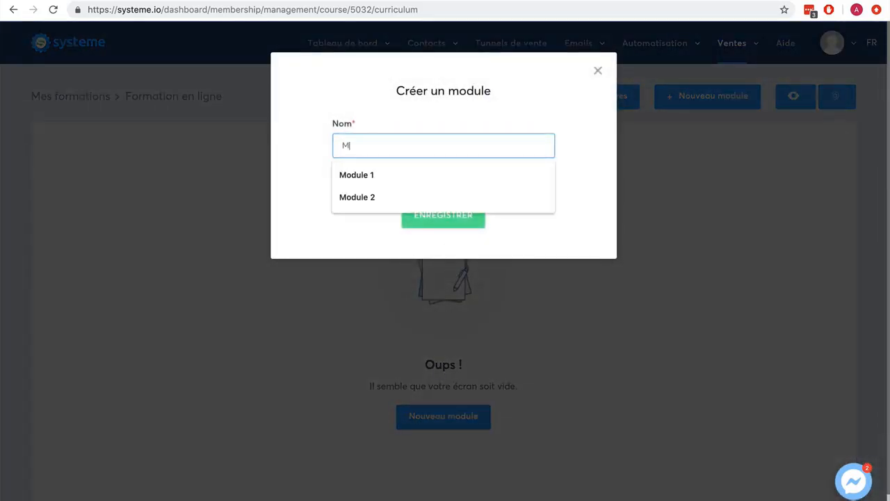
text(odule 3)
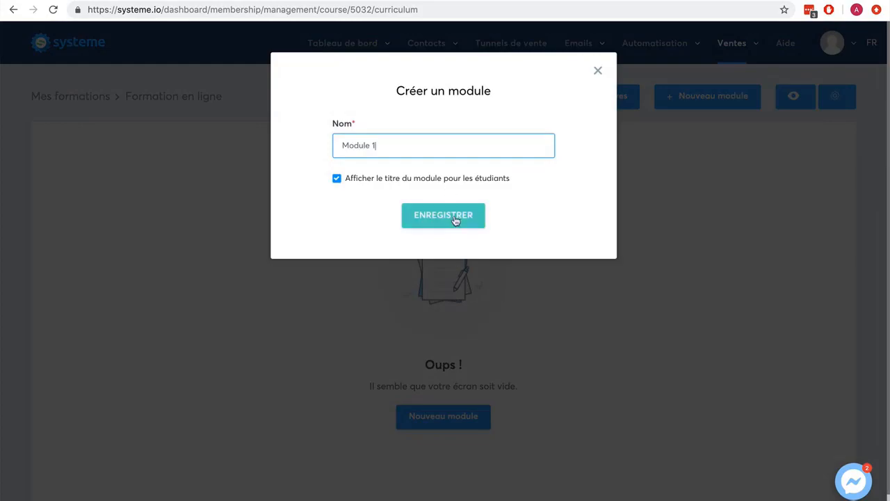
click(455, 218)
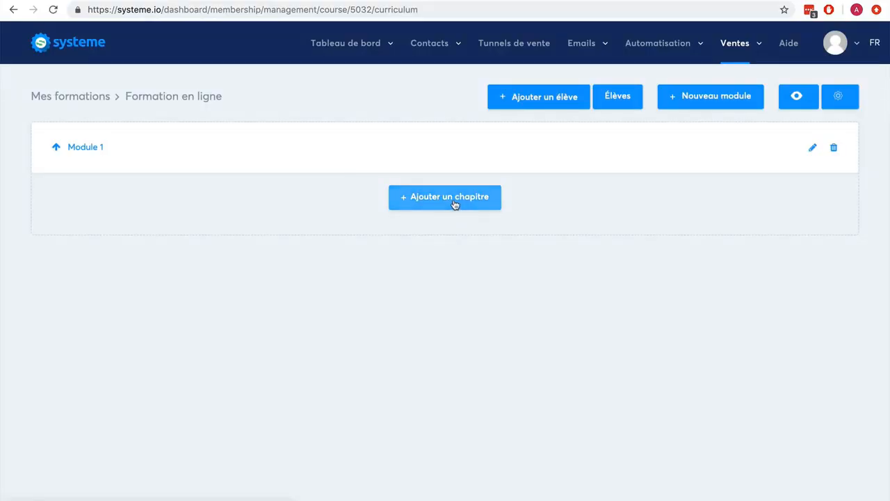
Step: Add a chapter named "Chapitre 1" to Module 1 with a delay of 0 and the Video page type, and save it
click(455, 202)
text(Chap)
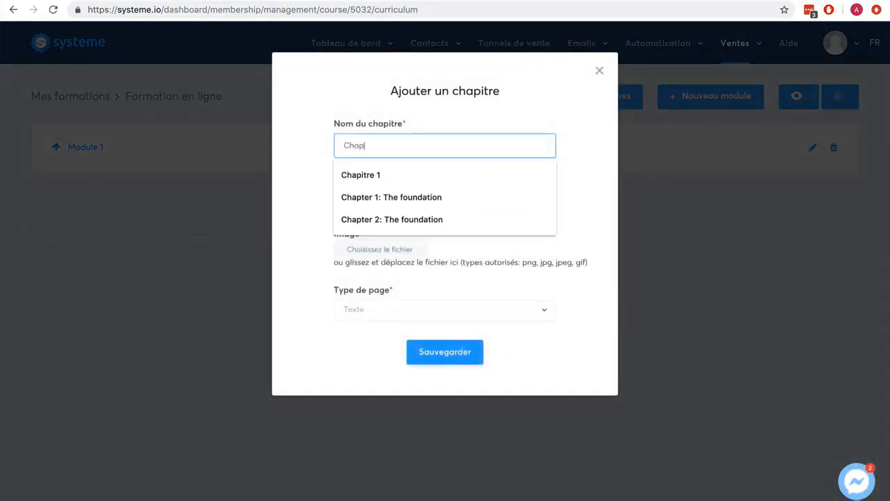
text(itre 12)
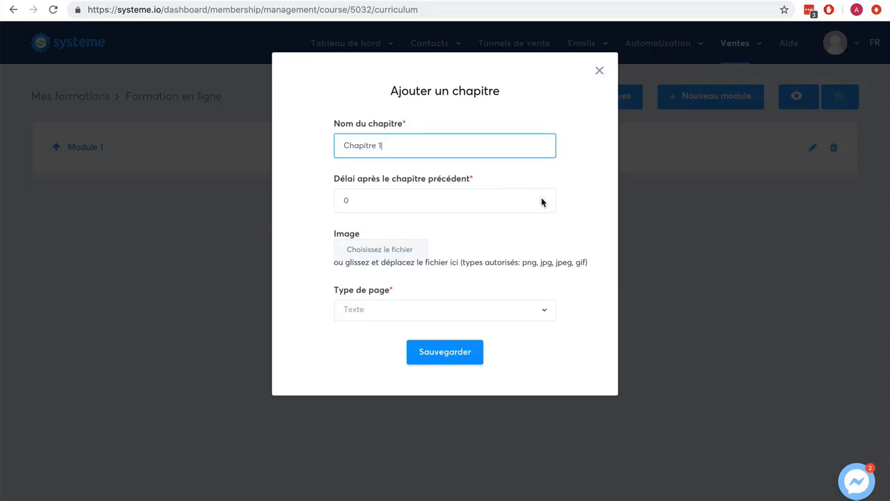
key(Tab)
text(1)
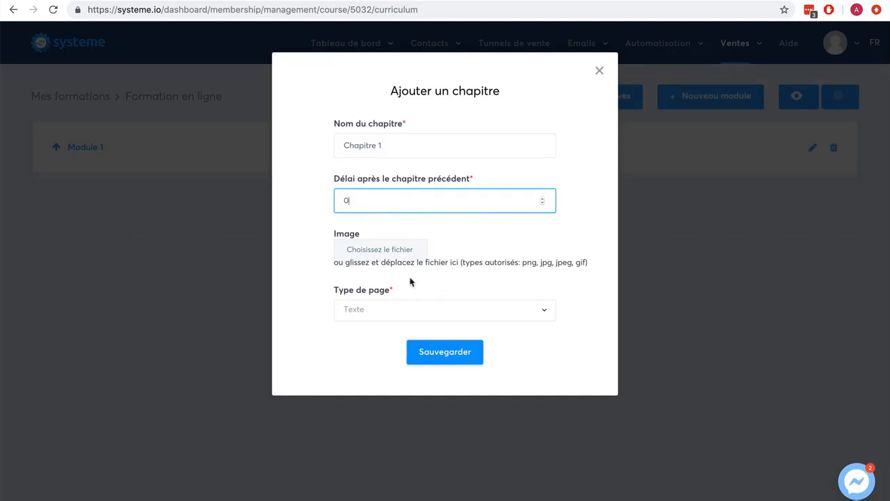
click(419, 308)
click(423, 353)
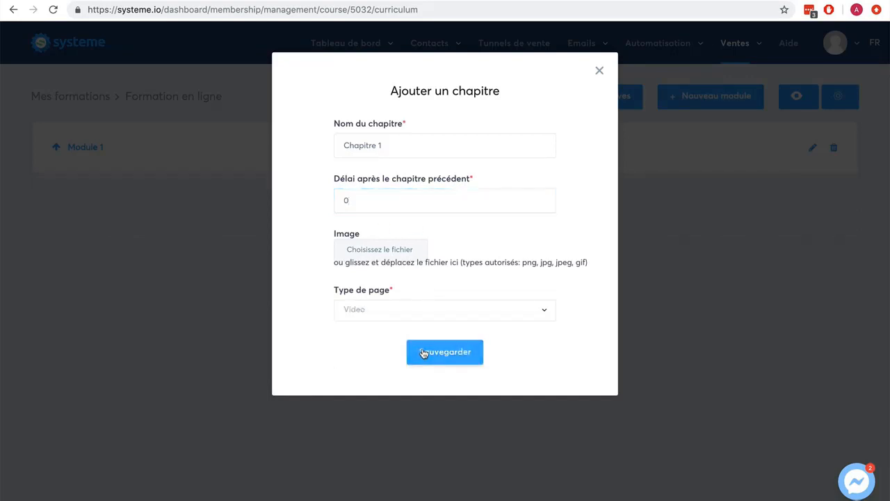
click(432, 351)
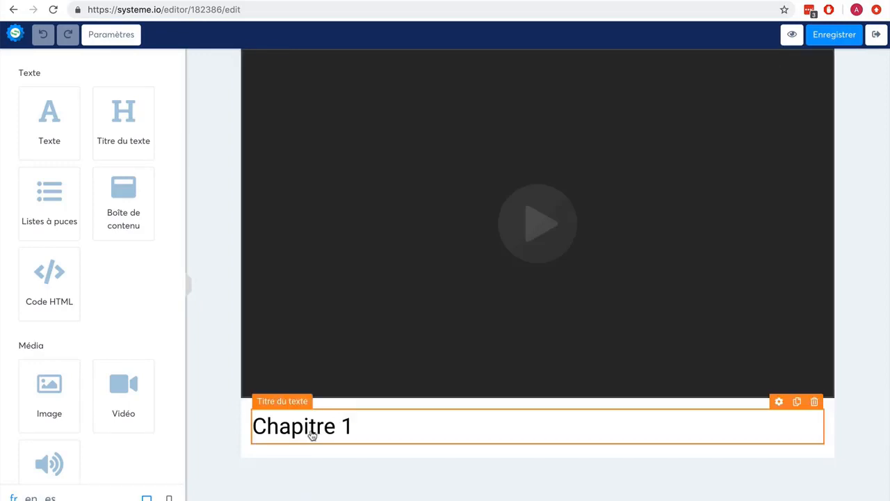
Step: Move the "Chapitre 1" heading above the video and place a content box containing a bullet list below the video
drag(313, 433, 265, 56)
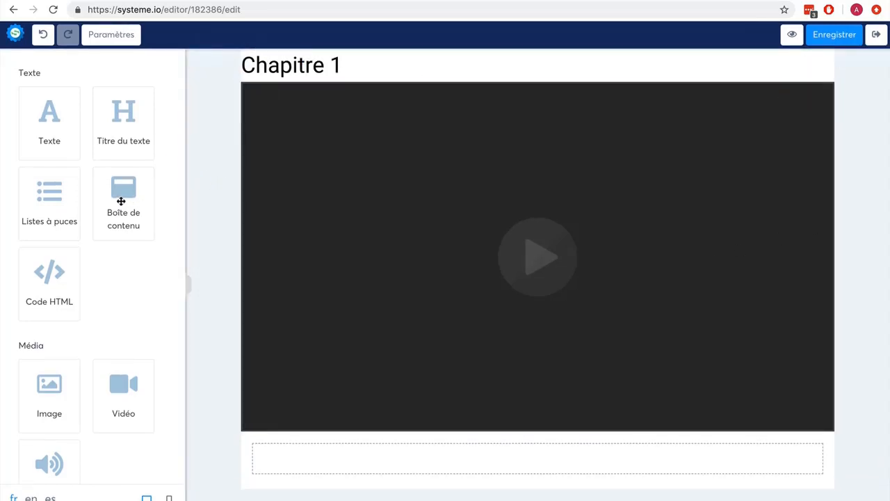
drag(122, 201, 310, 455)
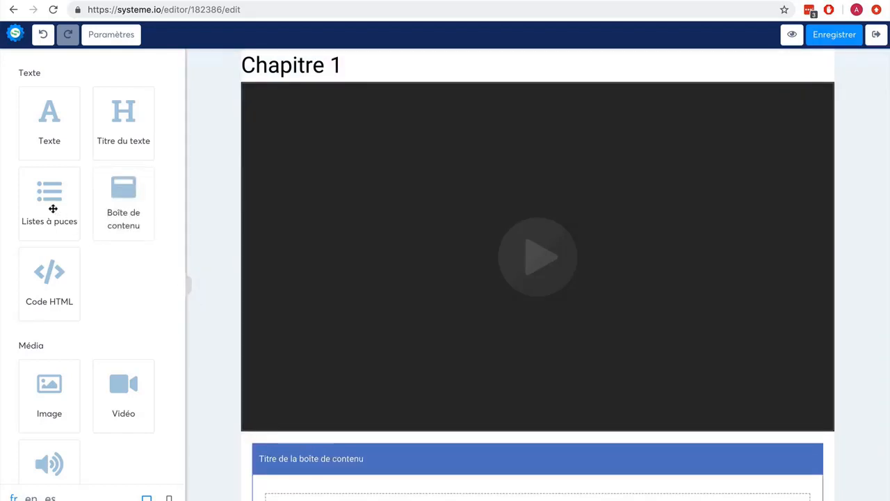
drag(53, 208, 350, 495)
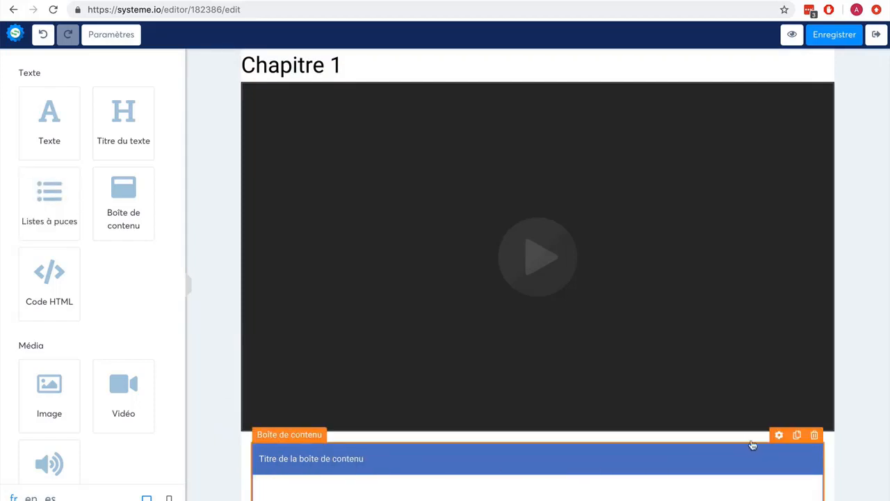
Step: Set the content box's header title to "Ressources"
click(779, 434)
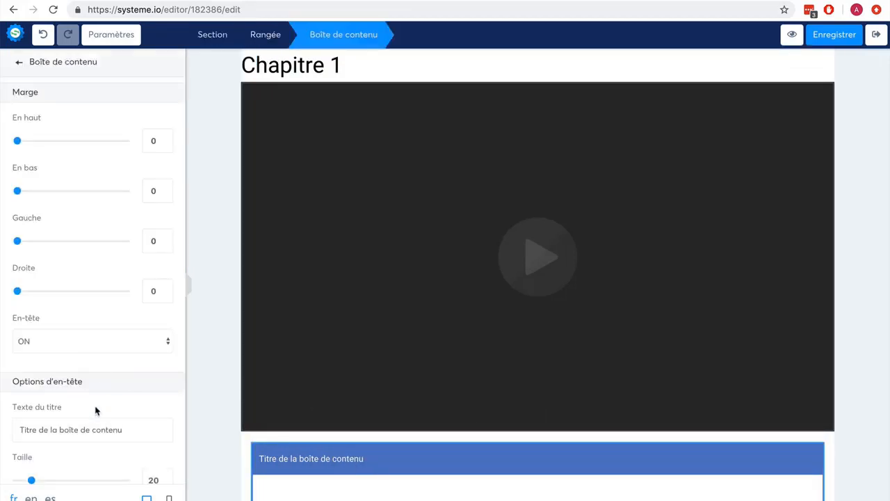
drag(136, 429, 23, 421)
text(Res)
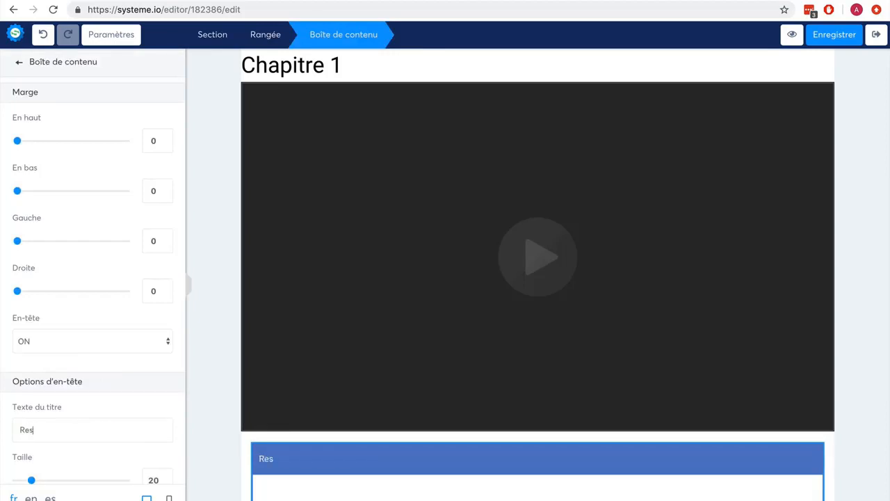
text(sources)
scroll(852, 307, down, 1)
click(851, 306)
scroll(851, 307, down, 2)
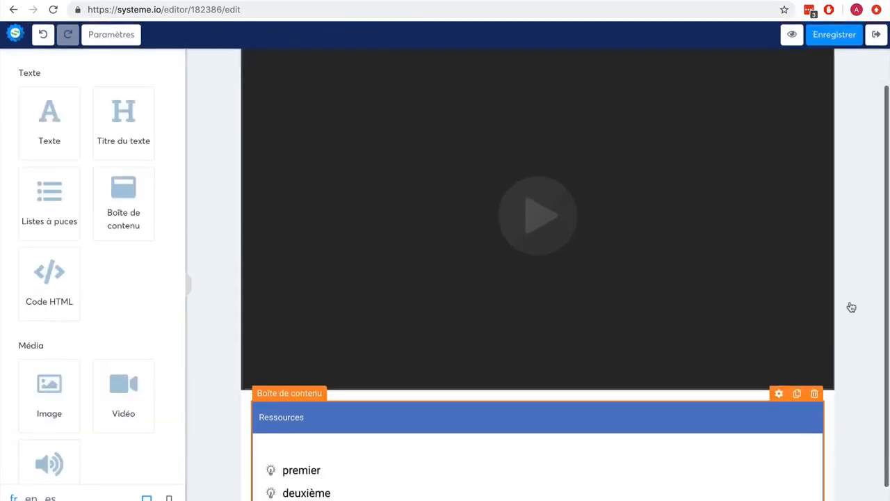
Step: Change the icon colour of the bullet list in the Ressources box to light green
click(311, 448)
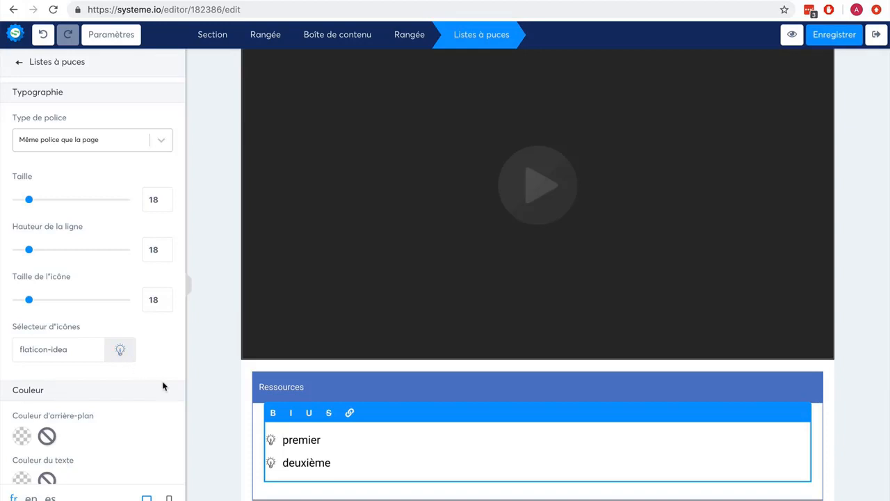
scroll(163, 384, down, 2)
click(21, 383)
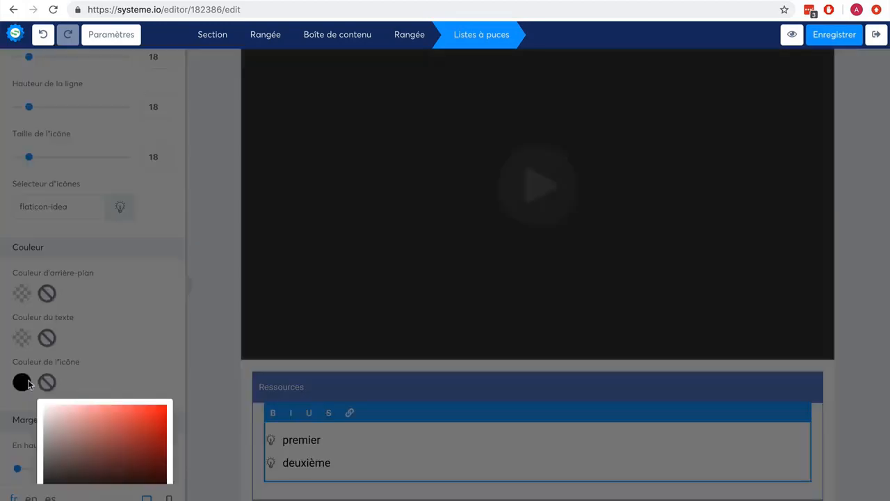
scroll(84, 376, down, 3)
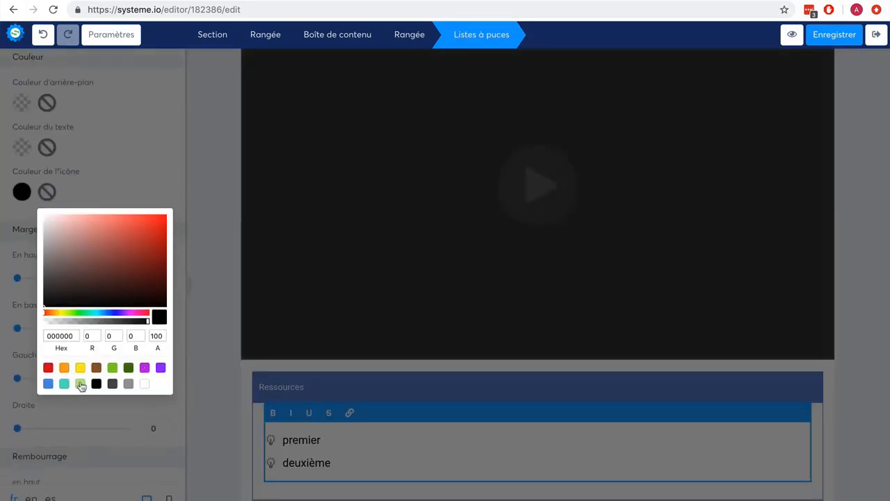
click(81, 384)
click(217, 277)
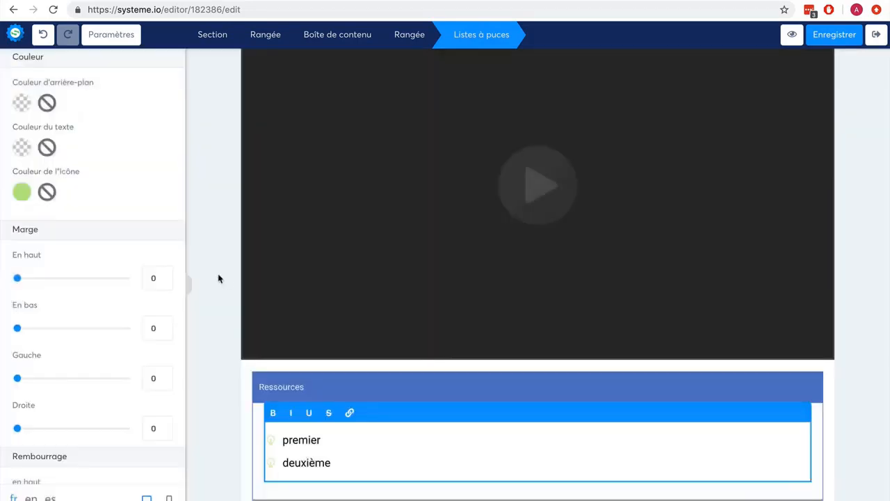
Step: Replace the text of the first bullet, "premier", with "Livre ta"
double_click(300, 440)
text(Livre ta)
click(551, 309)
scroll(598, 299, up, 2)
scroll(601, 300, down, 1)
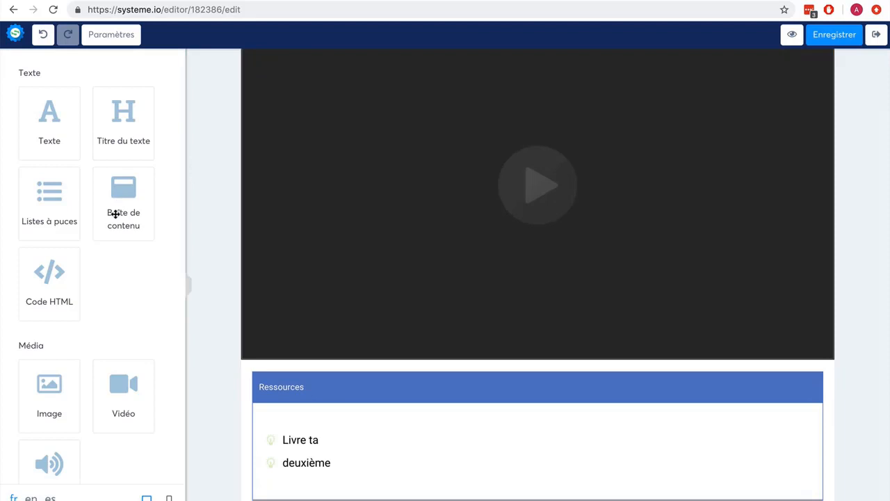
Step: Insert a 1/3 - 1/3 - 1/3 column row below the Ressources box and place a video in its middle column
scroll(127, 320, down, 2)
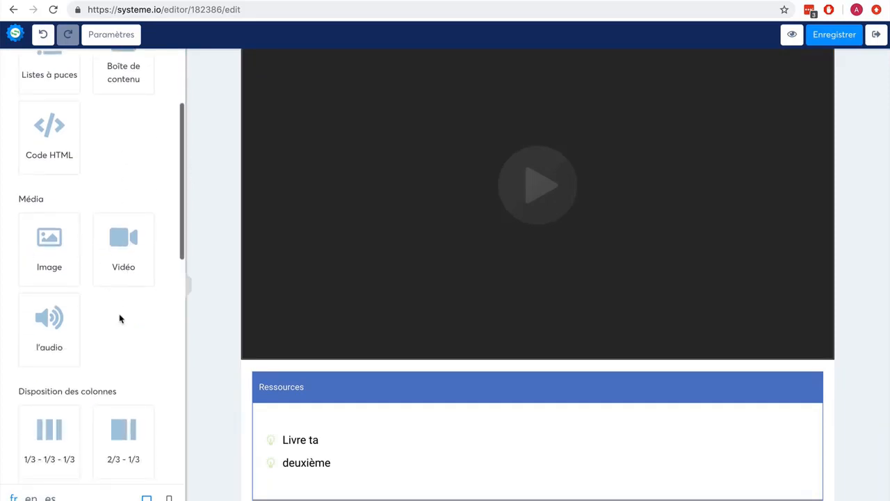
scroll(124, 323, down, 2)
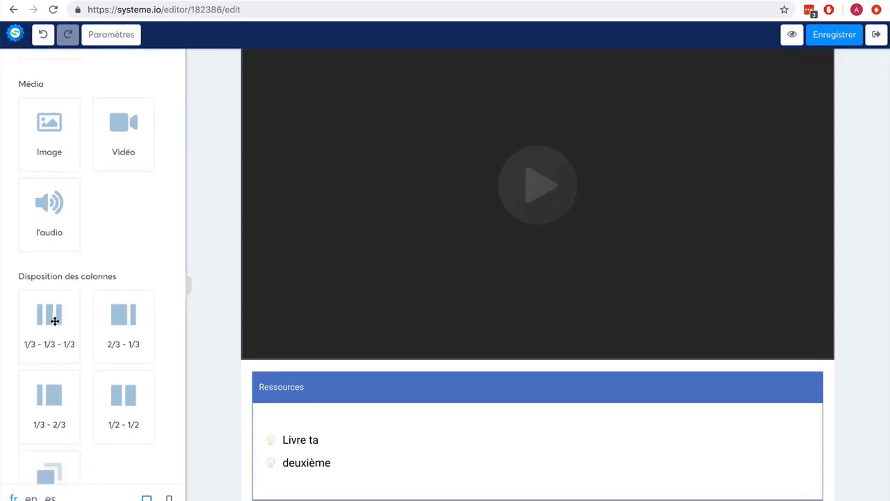
drag(54, 321, 470, 473)
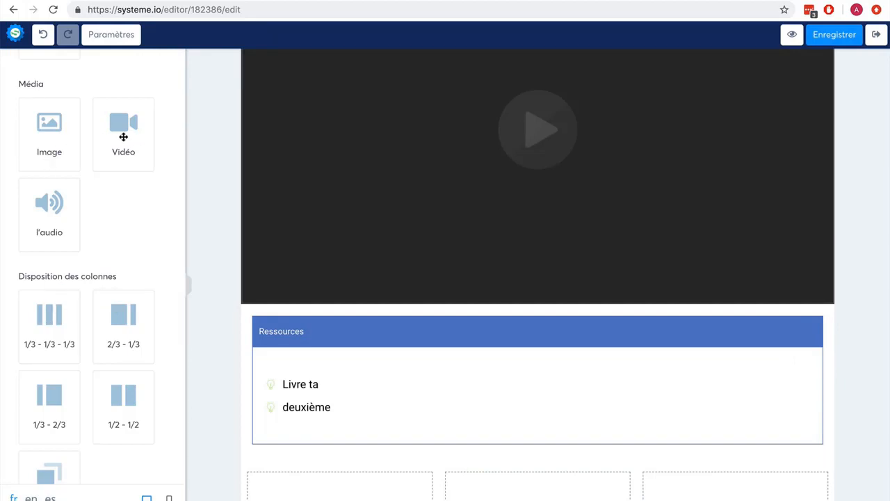
drag(123, 137, 556, 487)
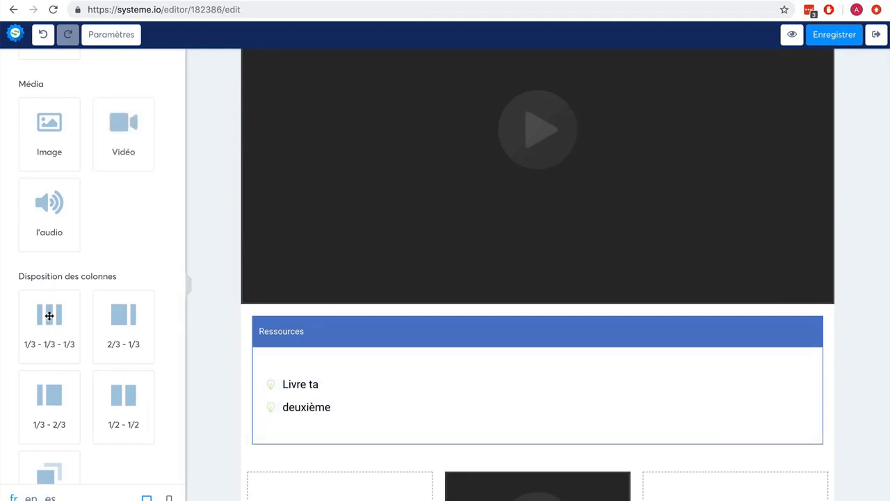
Step: Widen the middle video column of the three-column row on both sides, leaving equally narrow outer columns
scroll(348, 376, down, 3)
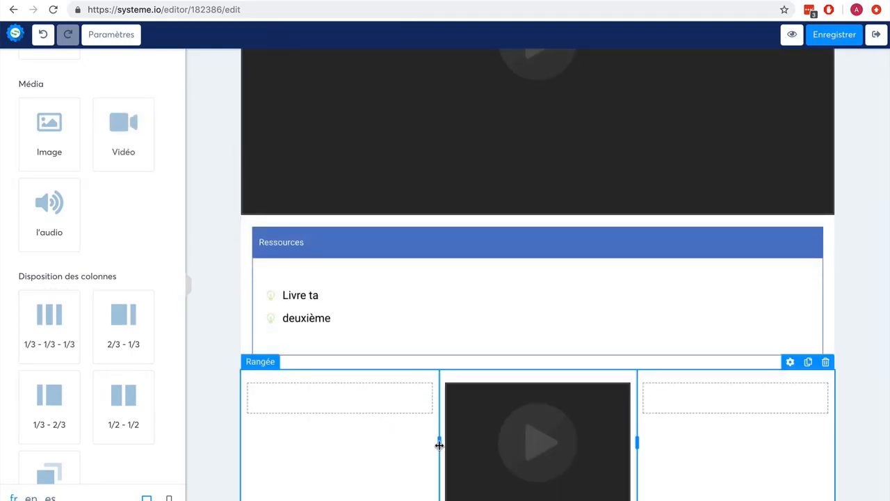
drag(439, 443, 408, 446)
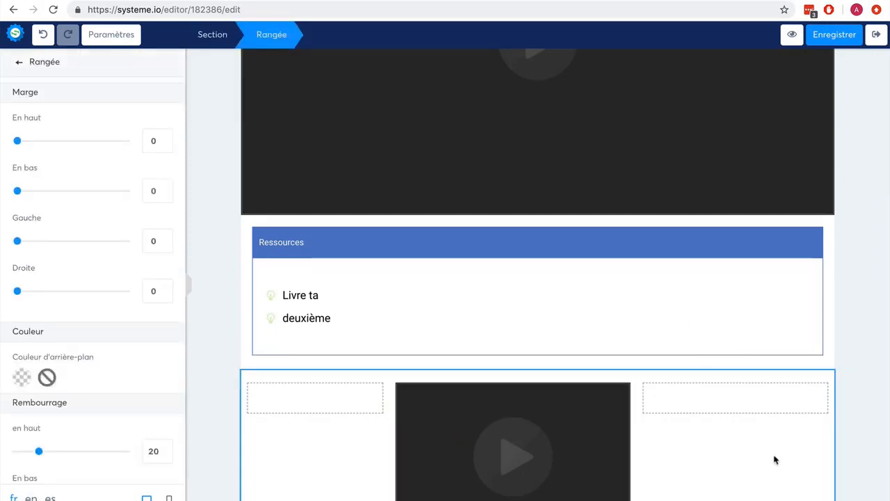
click(755, 330)
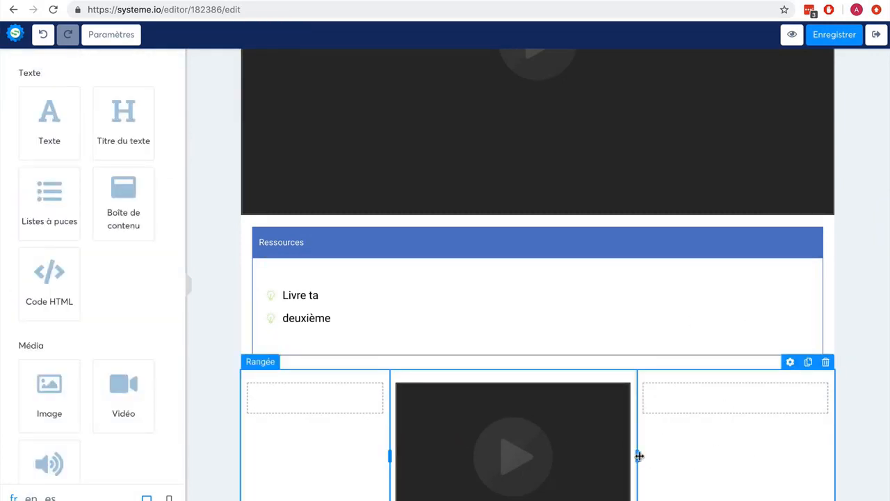
drag(638, 455, 678, 456)
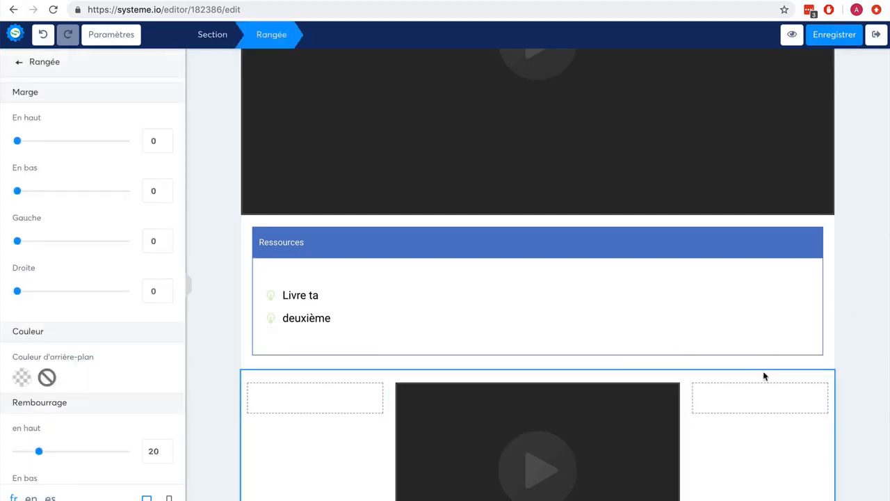
scroll(779, 421, down, 1)
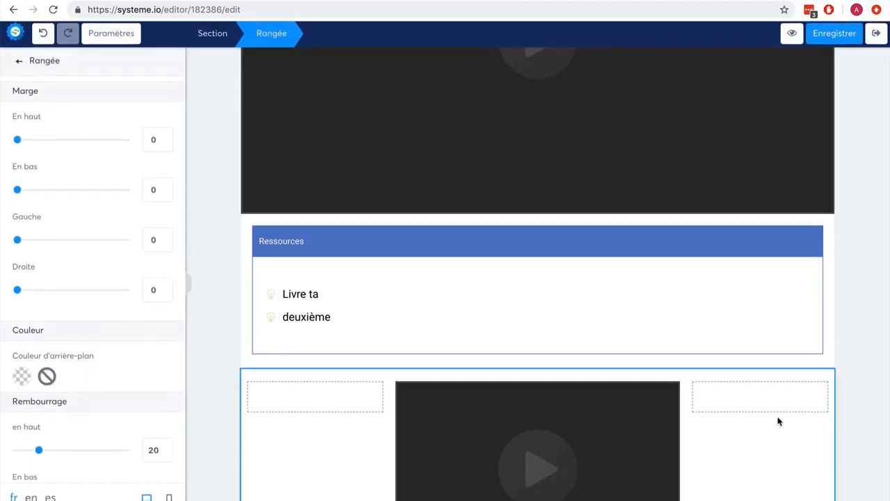
click(19, 60)
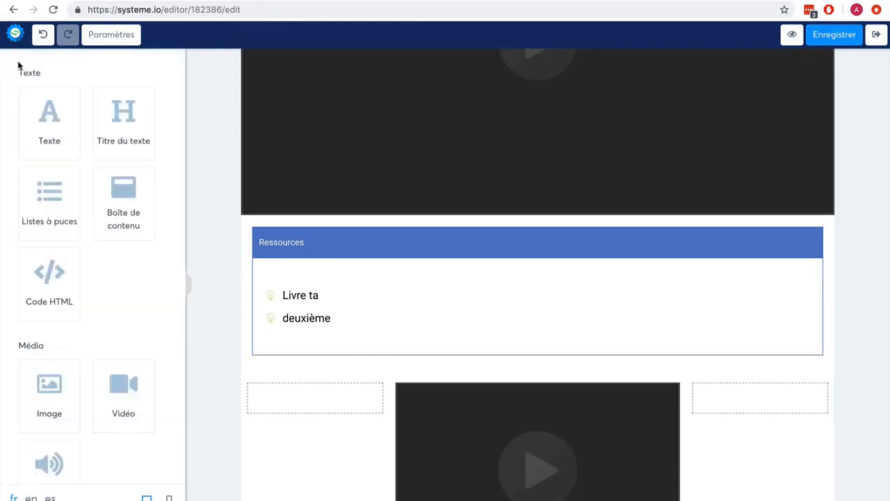
Step: Add a text title between the Ressources box and the three-column video row, save the page and exit the editor
drag(117, 130, 470, 368)
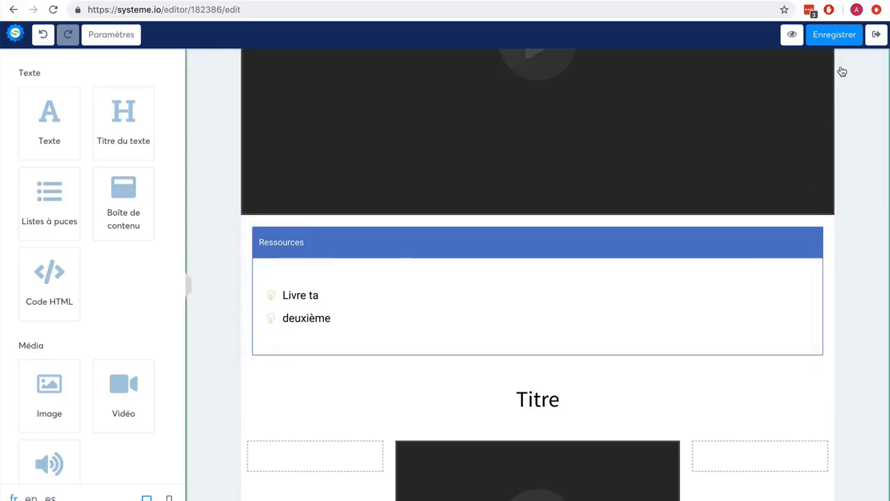
click(835, 35)
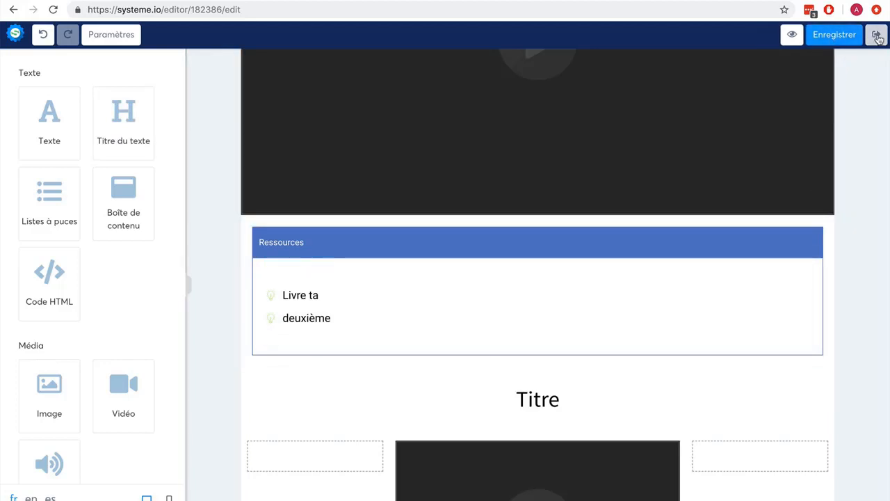
click(876, 34)
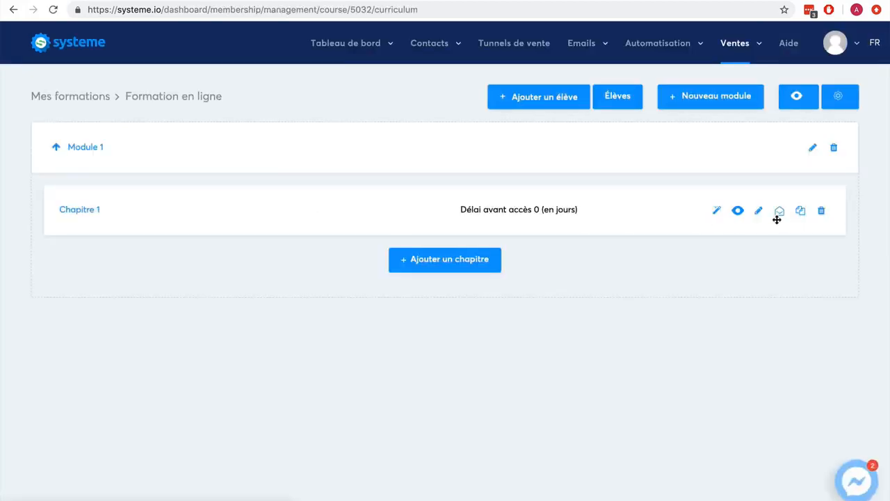
Step: Duplicate Chapitre 1 and save the copy as "Chapitre 2" with a delay of 1 day after the previous chapter
click(800, 212)
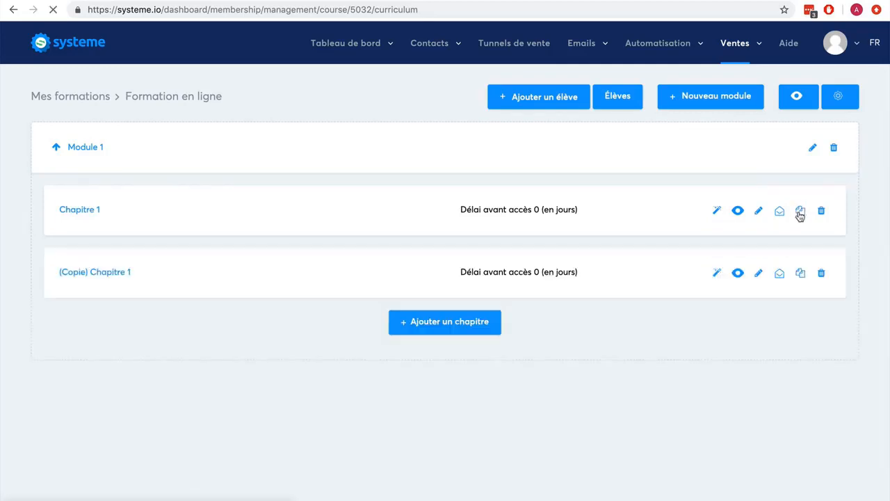
click(759, 274)
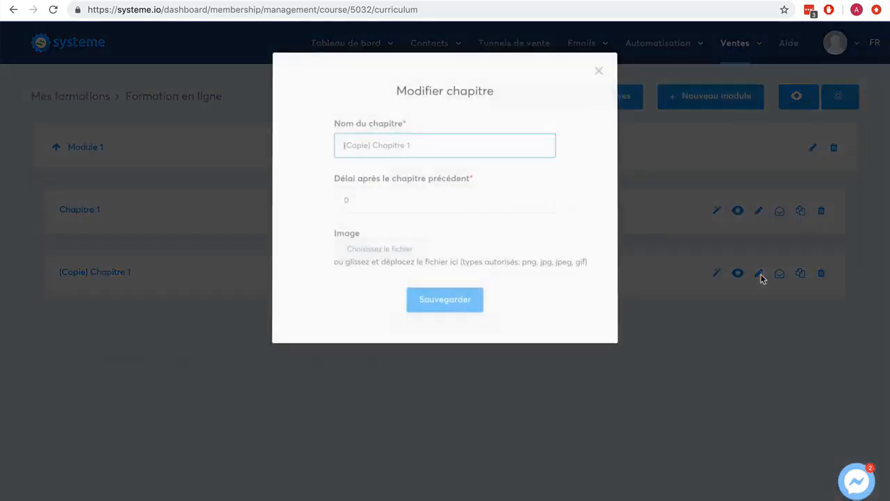
drag(373, 145, 330, 143)
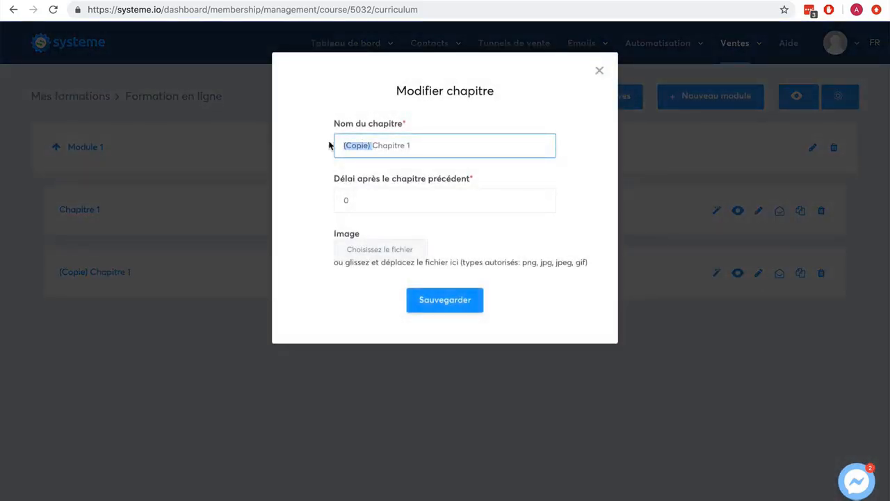
key(BackSpace)
key(Tab)
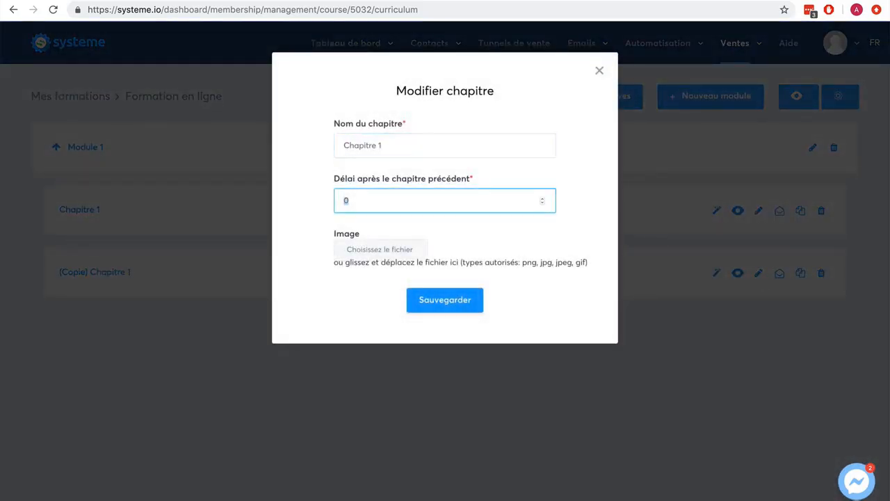
click(388, 141)
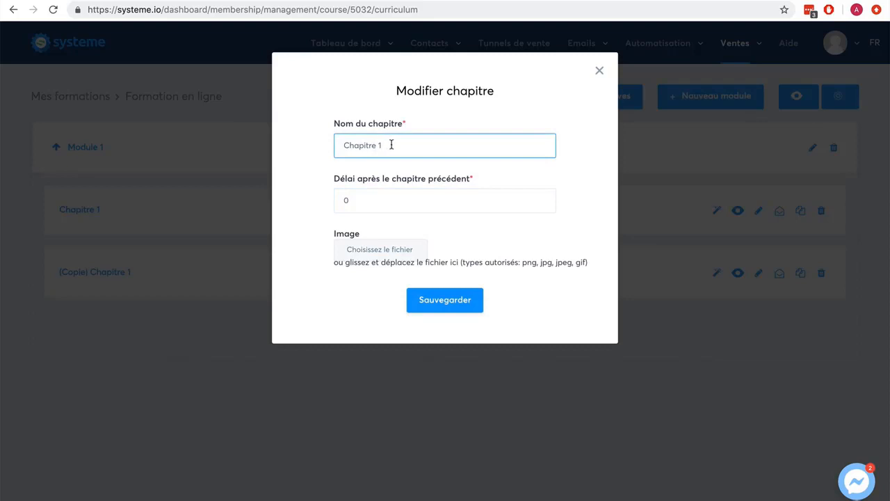
key(BackSpace)
text(2)
click(544, 200)
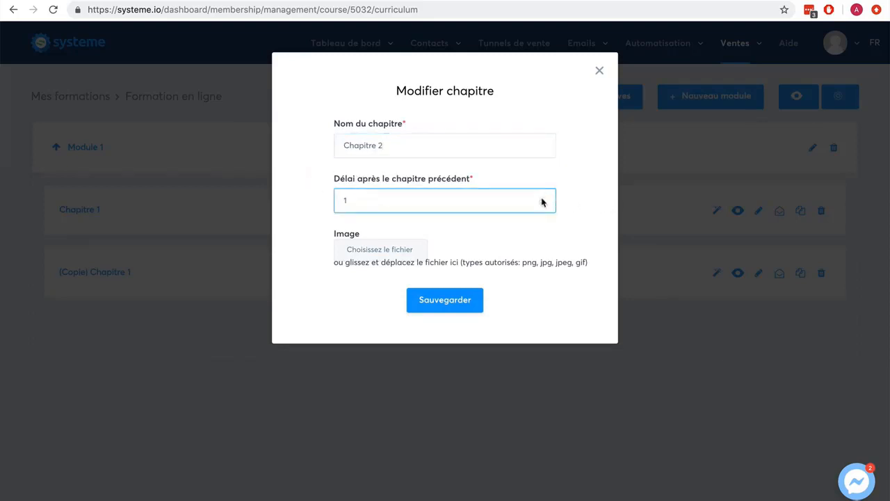
click(441, 300)
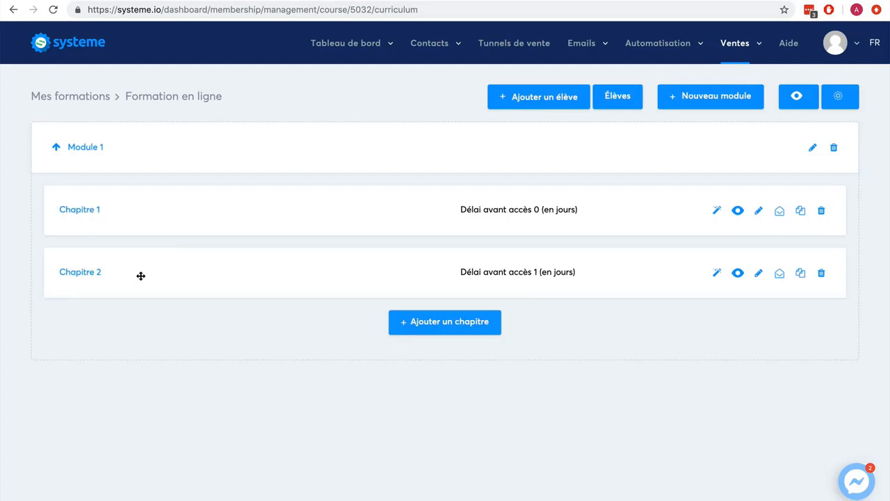
Step: Create a new module named "Module 2" with its title shown to students
click(706, 97)
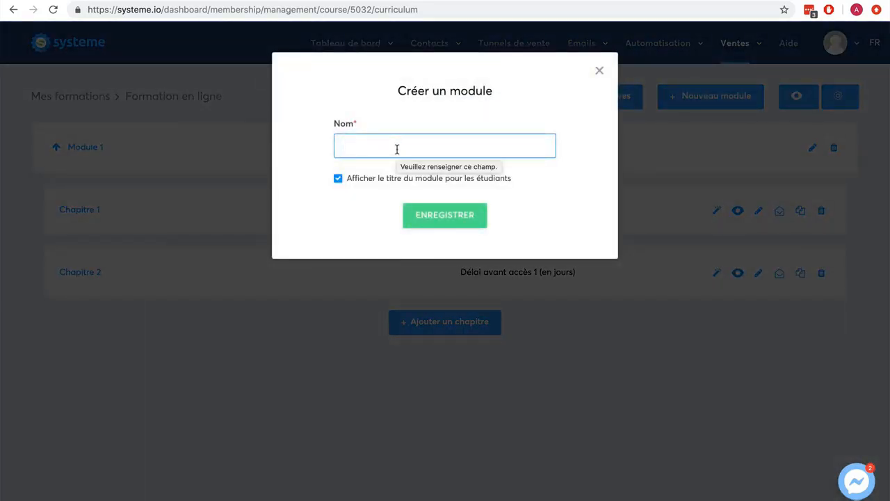
text(Module 2)
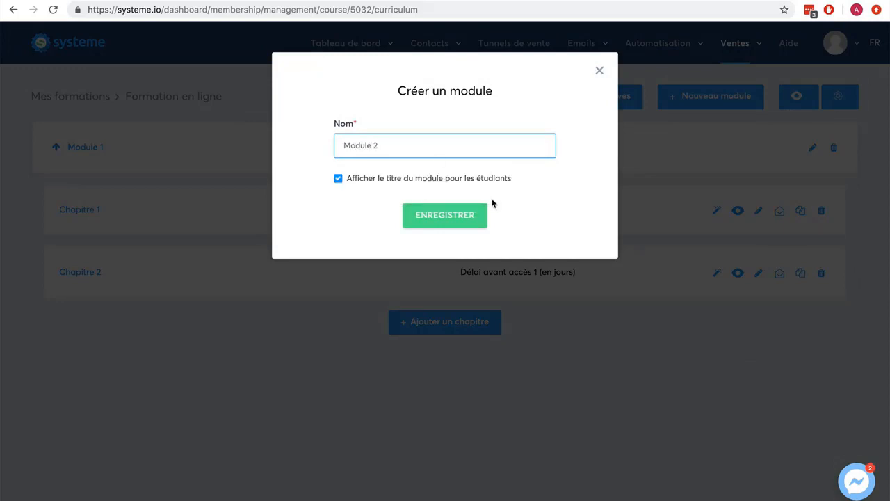
click(455, 215)
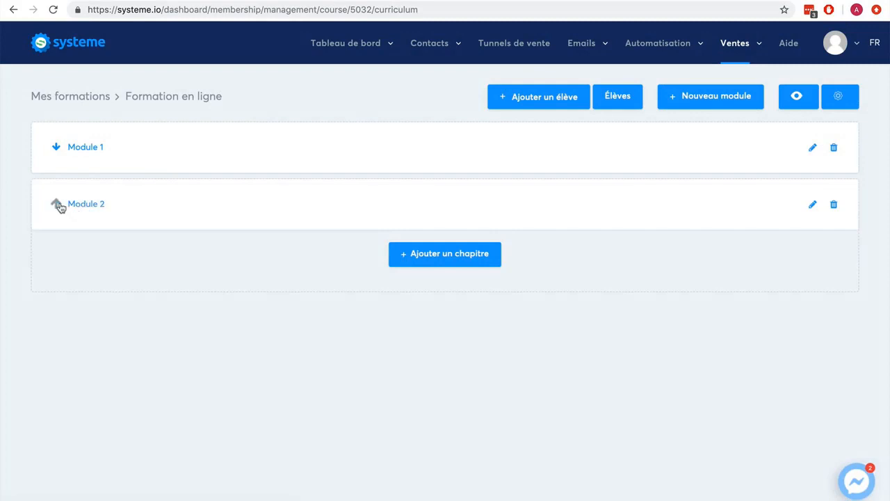
Step: Expand Module 1 and duplicate its Chapitre 2
click(57, 152)
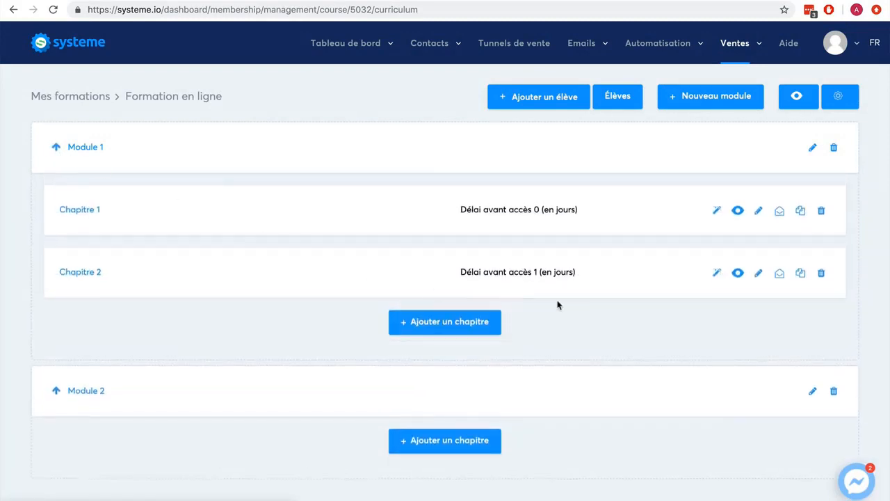
scroll(624, 306, down, 1)
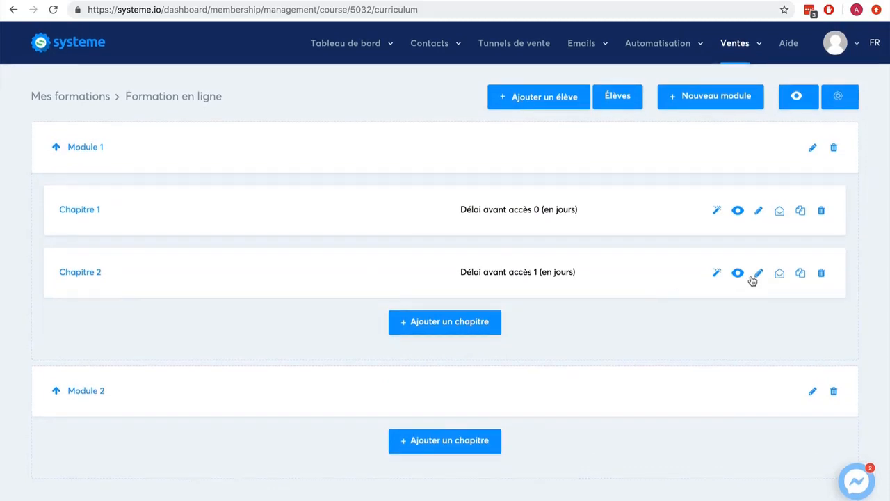
click(802, 274)
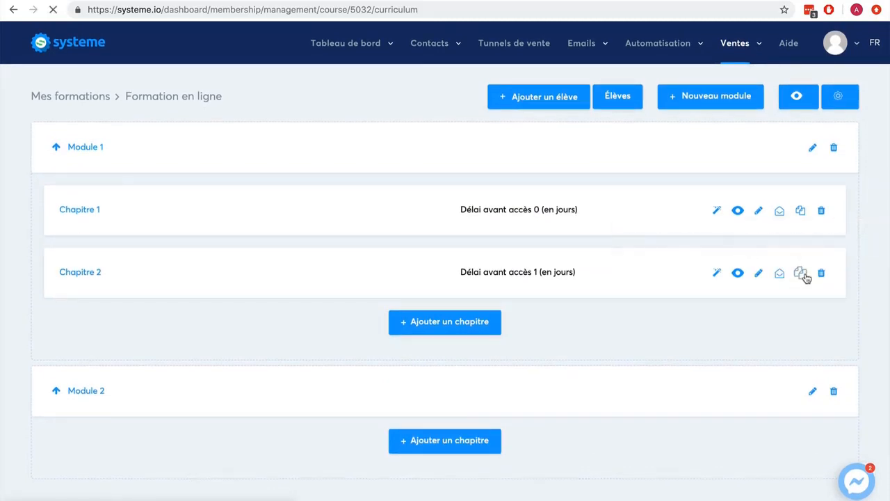
click(56, 147)
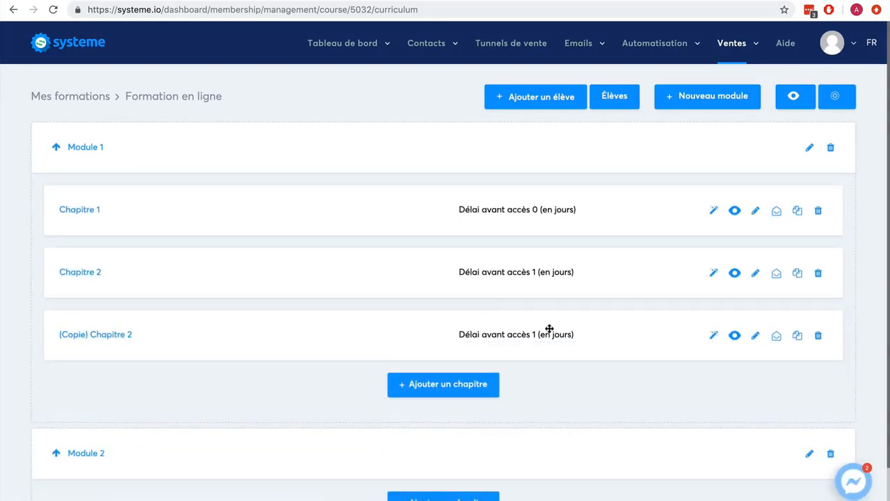
Step: Move the copy of Chapitre 2 out of Module 1 and into Module 2
drag(549, 332, 529, 462)
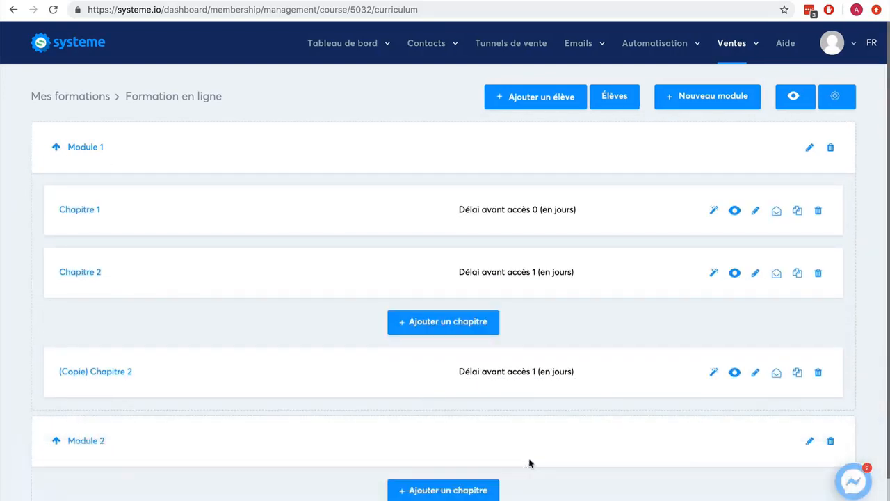
drag(359, 372, 394, 477)
scroll(715, 421, down, 1)
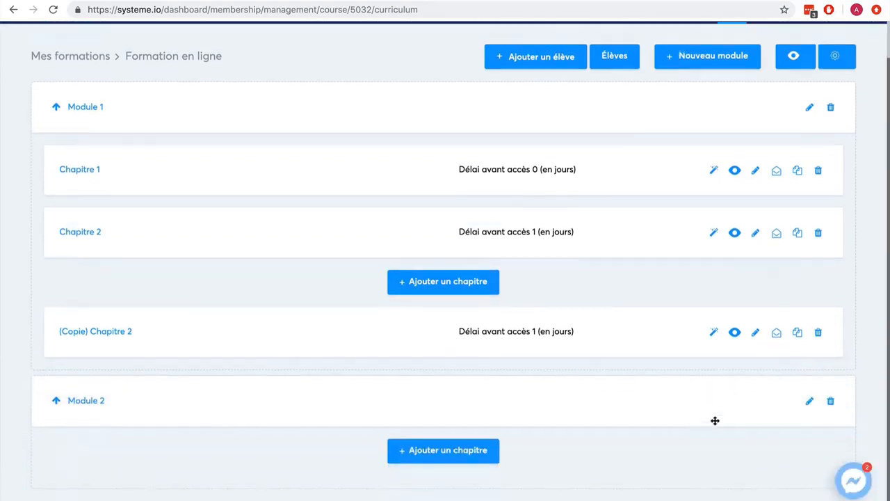
drag(514, 331, 522, 475)
drag(523, 328, 489, 476)
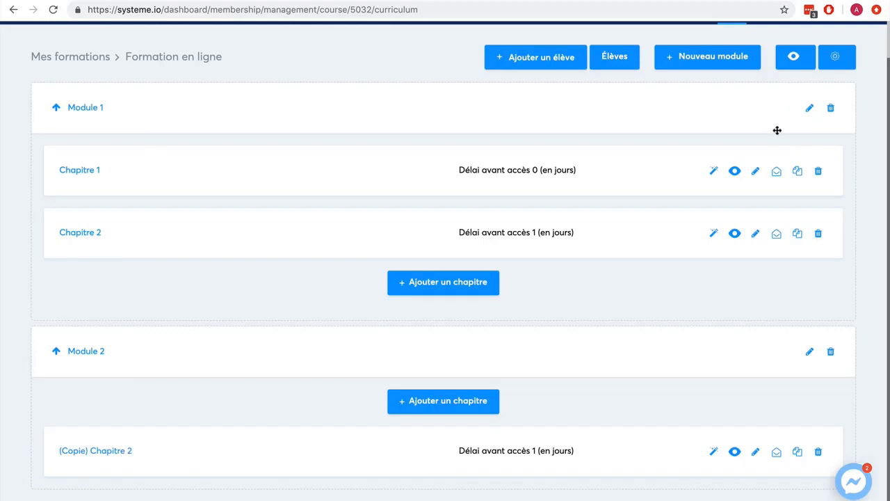
scroll(801, 143, up, 2)
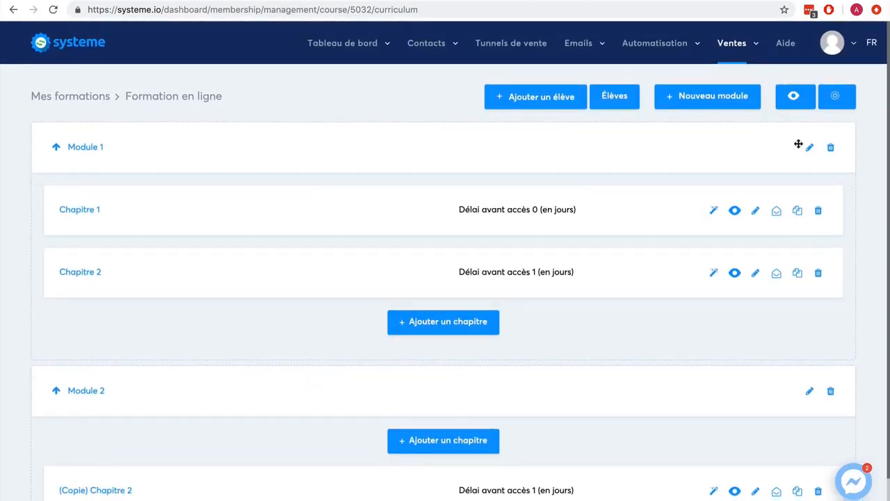